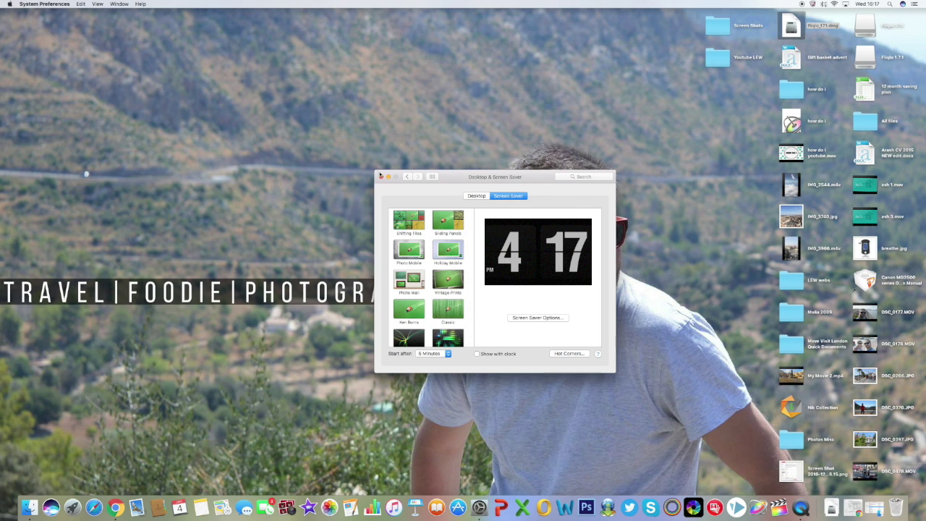
# Step: Minimize the screen saver settings, switch to Chrome and go back to the Google home page
pyautogui.click(388, 177)
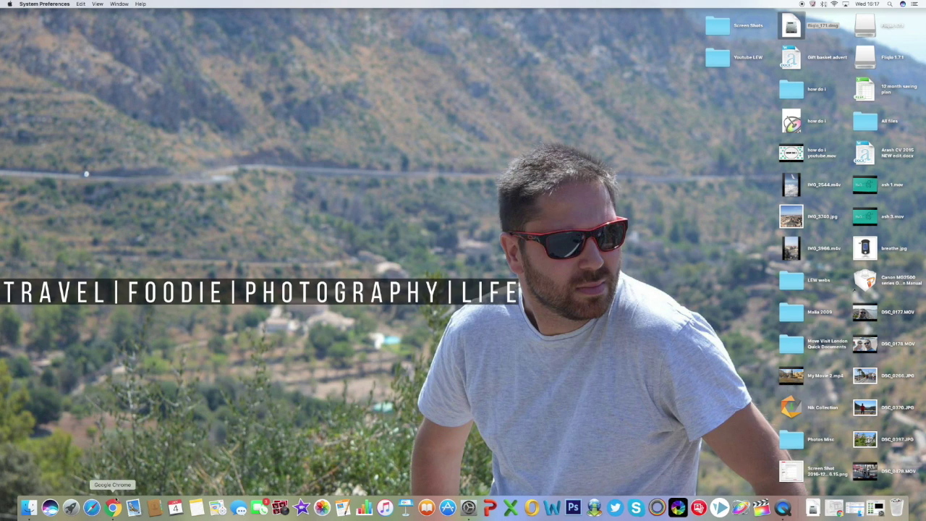
pyautogui.click(114, 507)
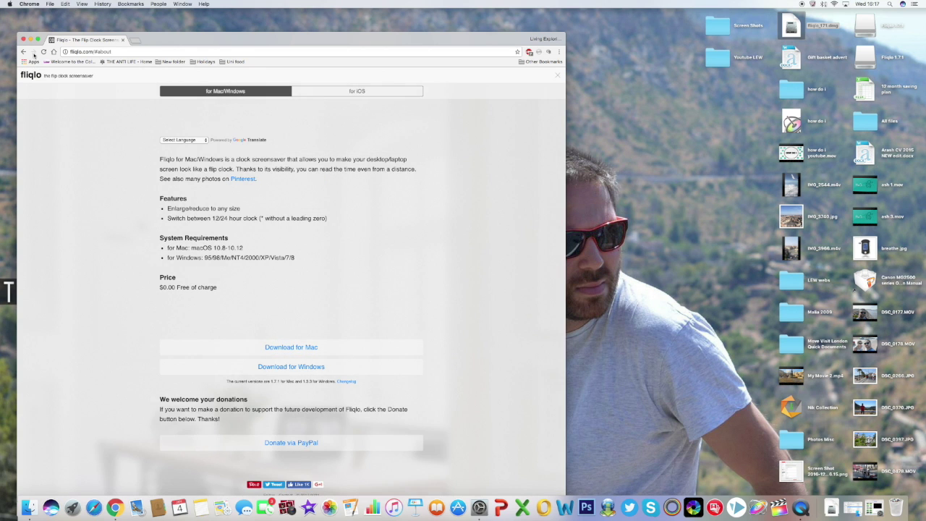
pyautogui.click(22, 52)
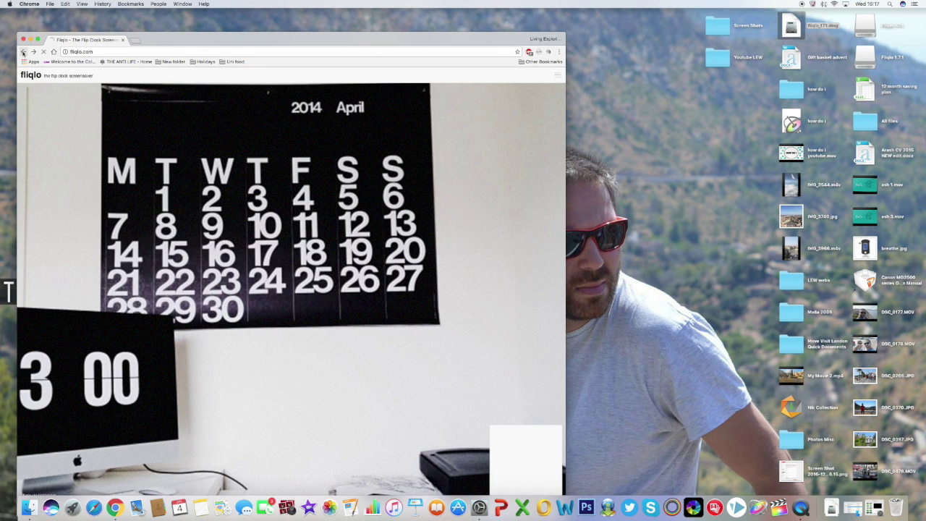
pyautogui.click(22, 52)
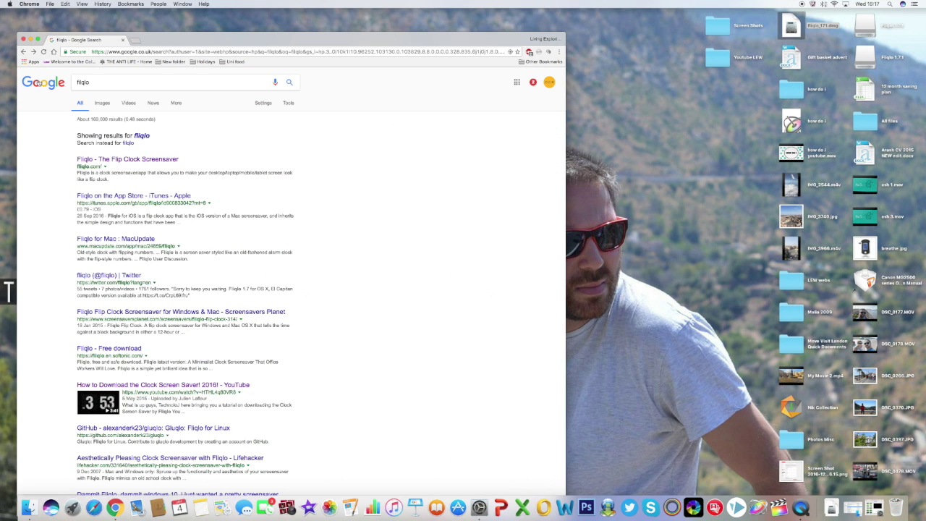
pyautogui.click(22, 52)
# Step: Search Google for "fliqlo" using the matching suggestion
pyautogui.click(263, 182)
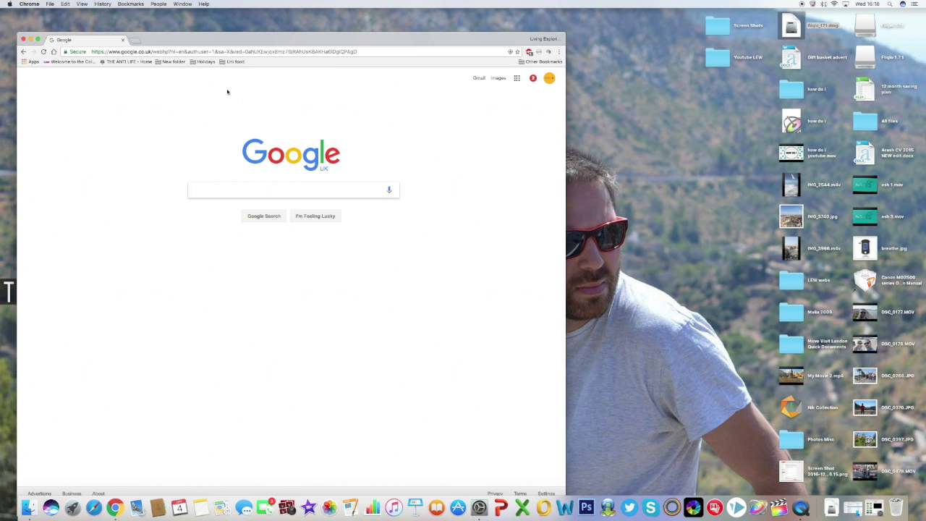
pyautogui.write('f')
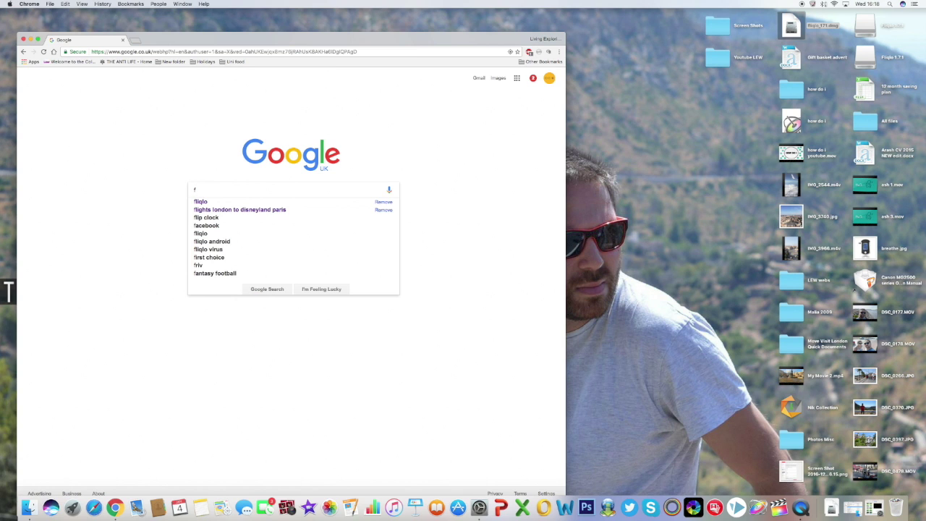
pyautogui.write('l')
pyautogui.press('Down')
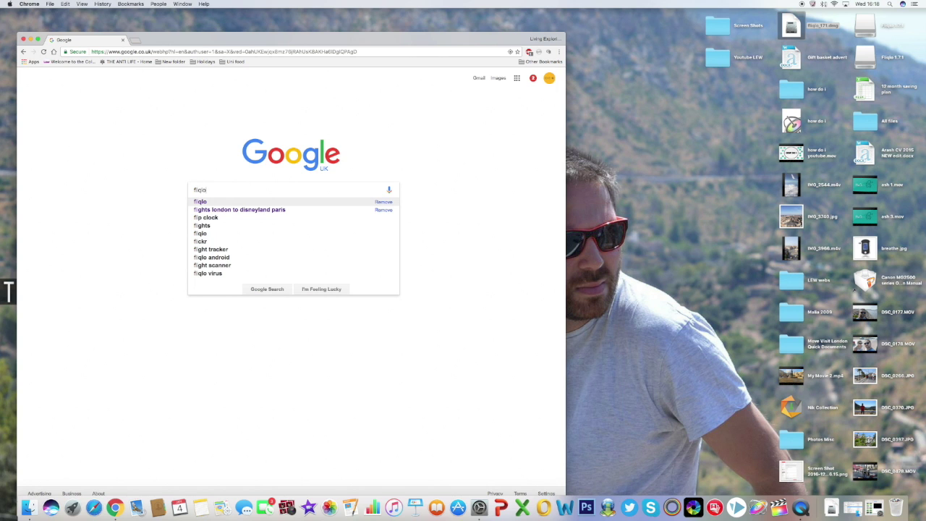
pyautogui.press('Return')
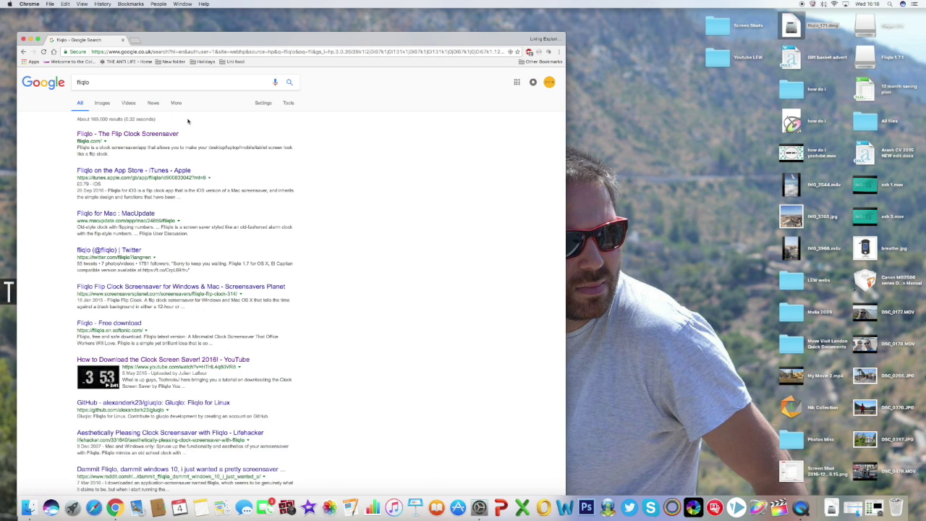
# Step: Open the "Fliqlo - The Flip Clock Screensaver" search result and expand the browser window to full screen
pyautogui.scroll(-1, 147, 136)
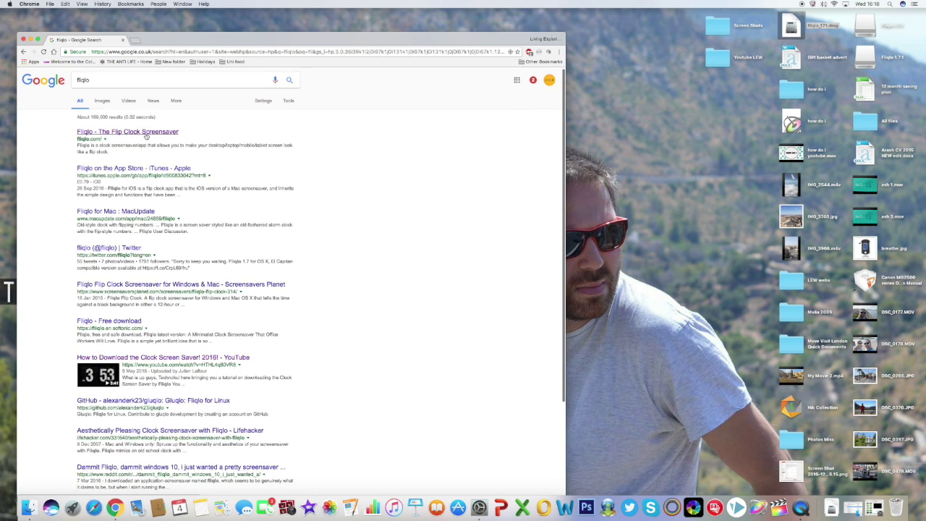
pyautogui.click(145, 133)
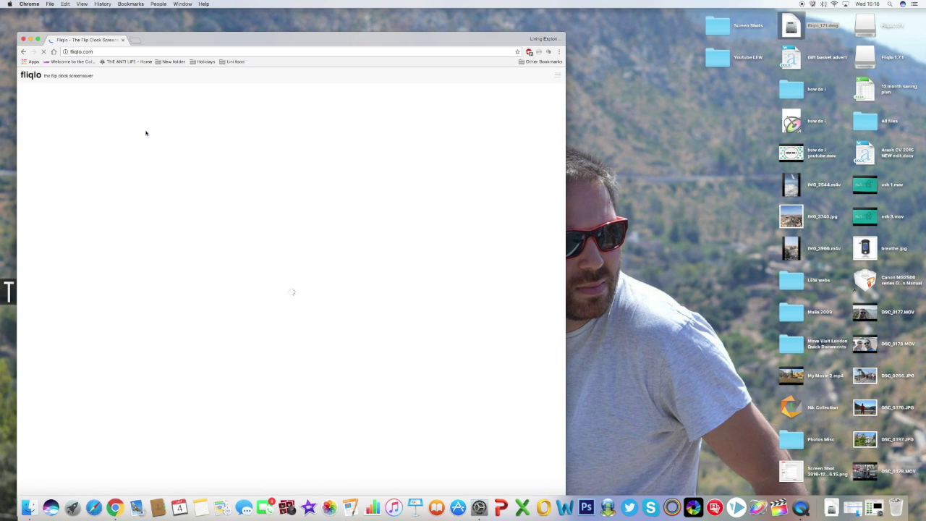
pyautogui.click(38, 40)
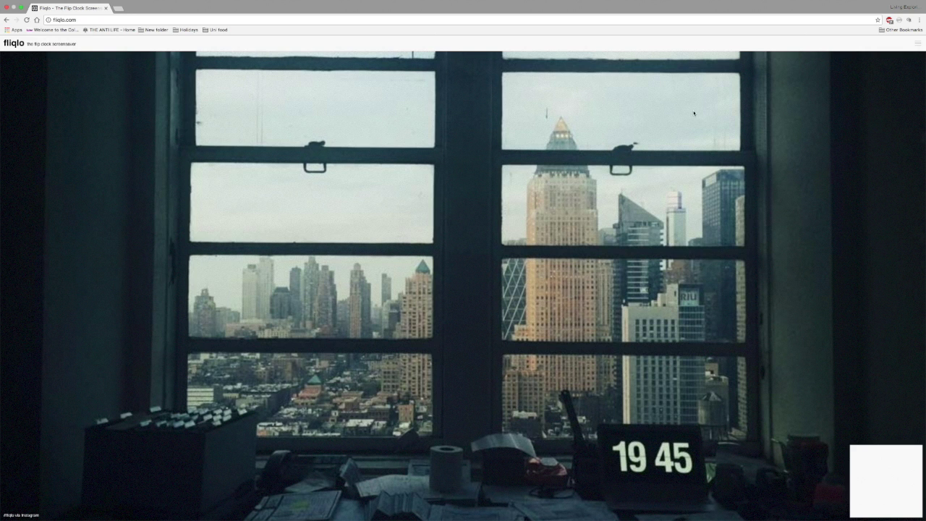
# Step: Download Fliqlo for Mac from the site's about page and open the downloaded fliqlo_171.dmg
pyautogui.click(918, 44)
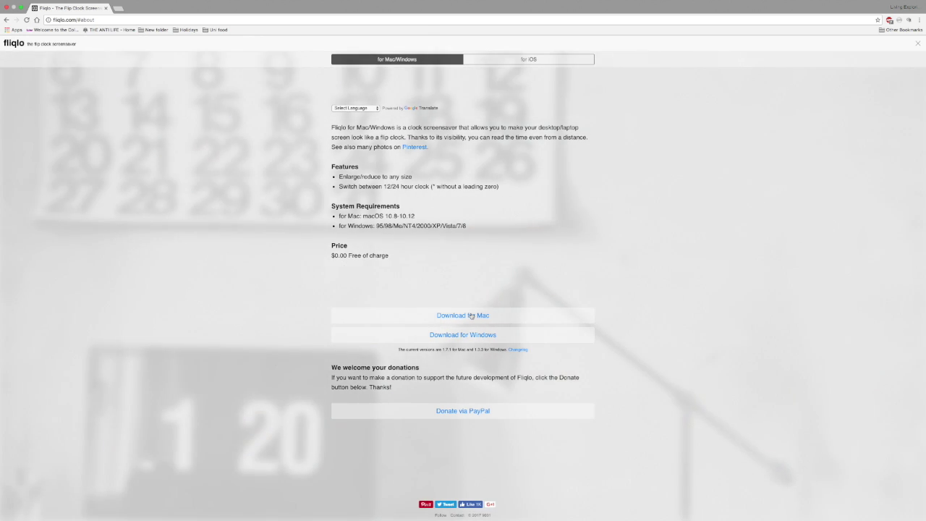
pyautogui.click(471, 315)
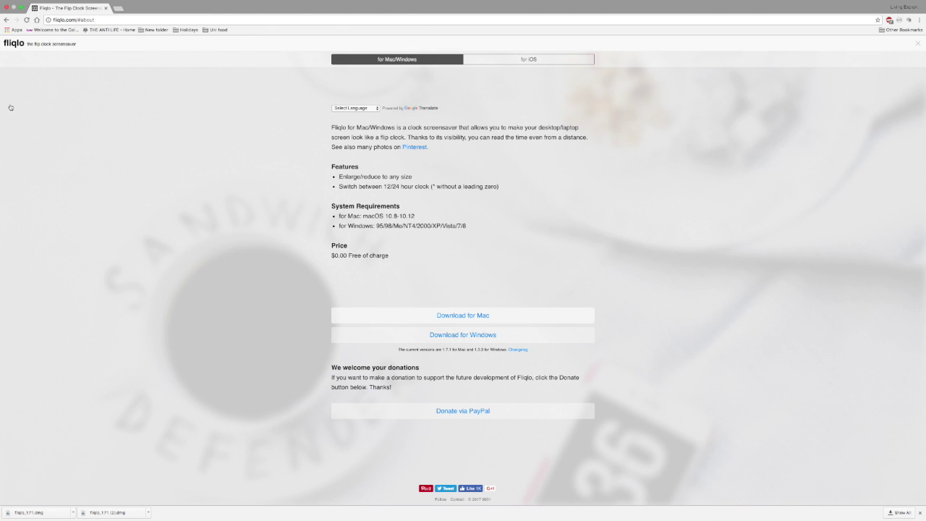
pyautogui.moveTo(16, 2)
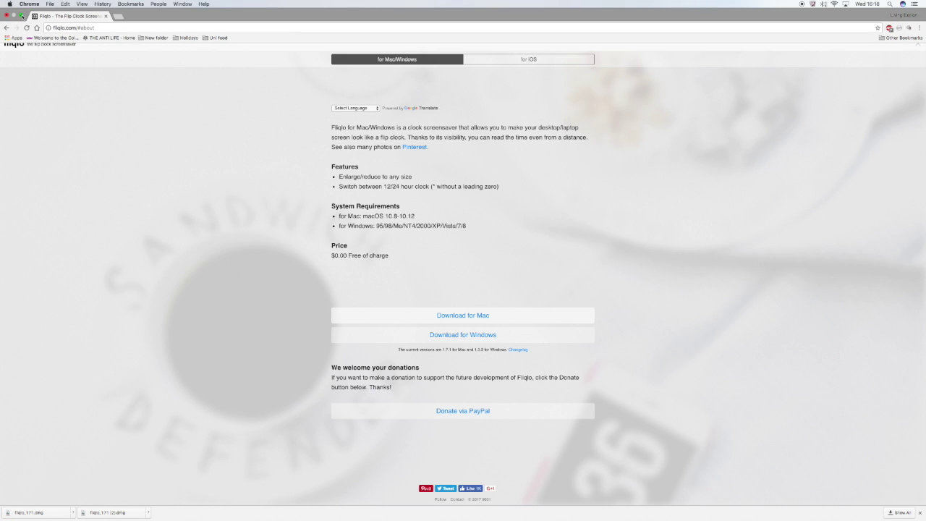
pyautogui.click(73, 515)
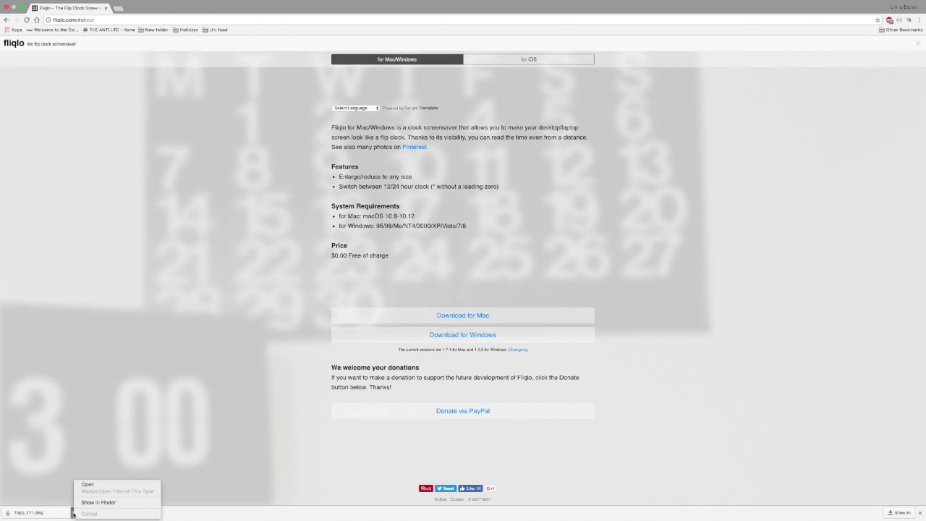
pyautogui.click(90, 486)
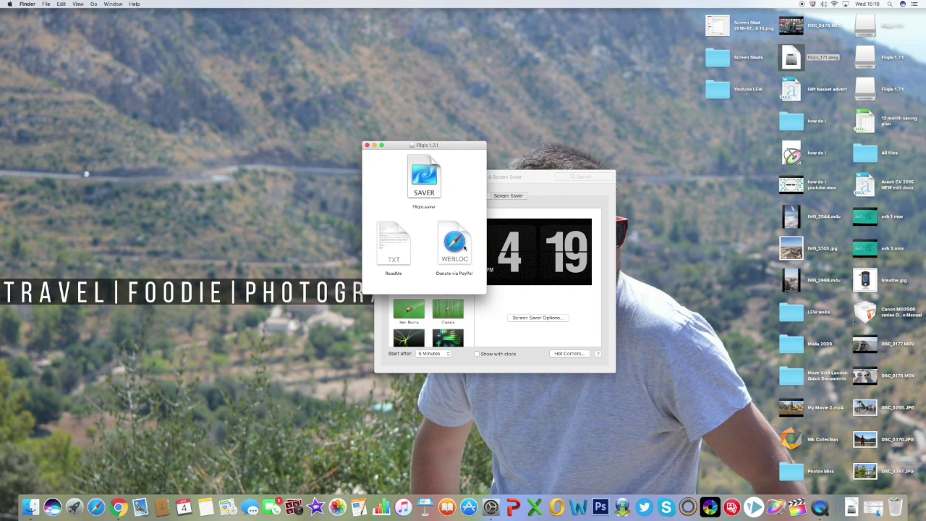
# Step: Start installing Fliqlo.saver, close the disk image window and decline replacing the existing screen saver
pyautogui.doubleClick(426, 184)
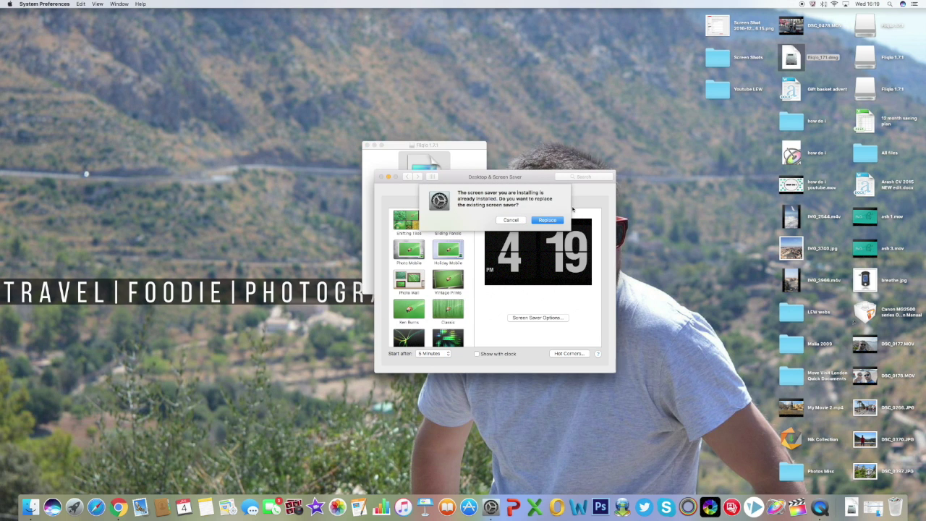
pyautogui.click(384, 159)
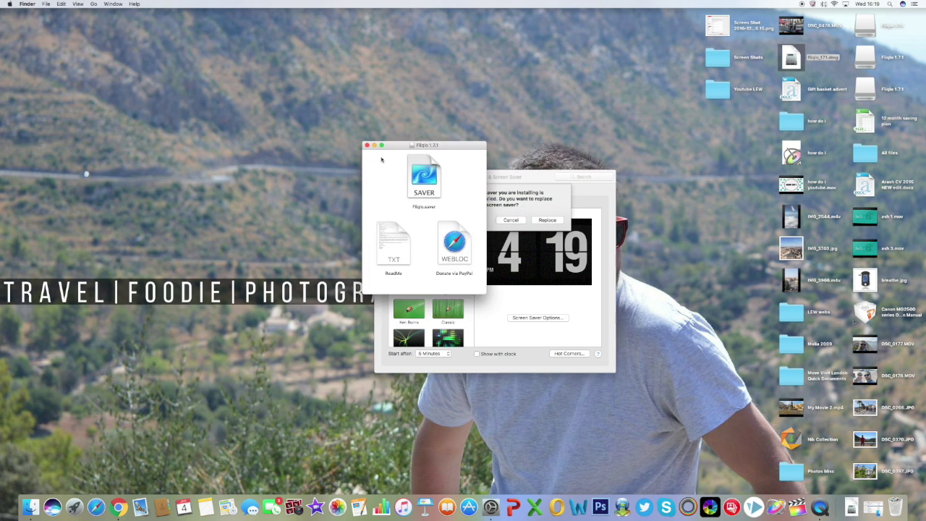
pyautogui.click(367, 145)
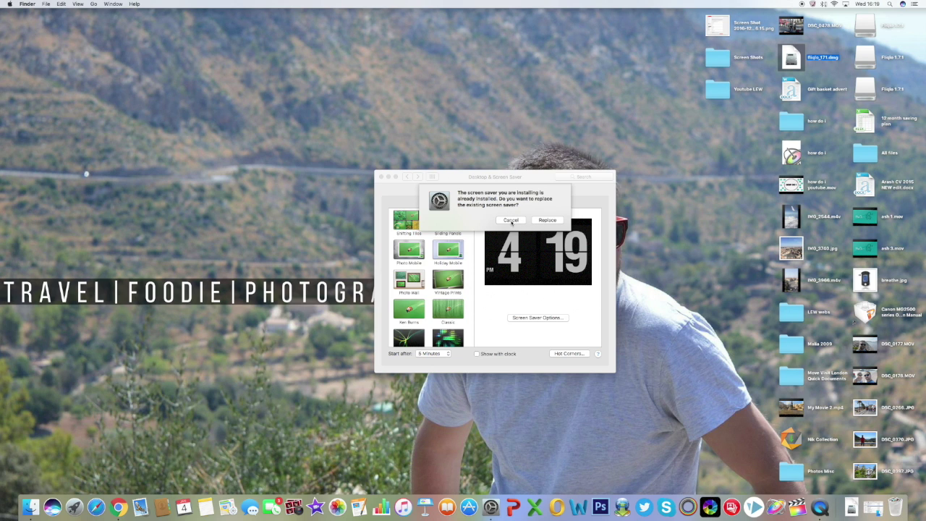
pyautogui.click(510, 220)
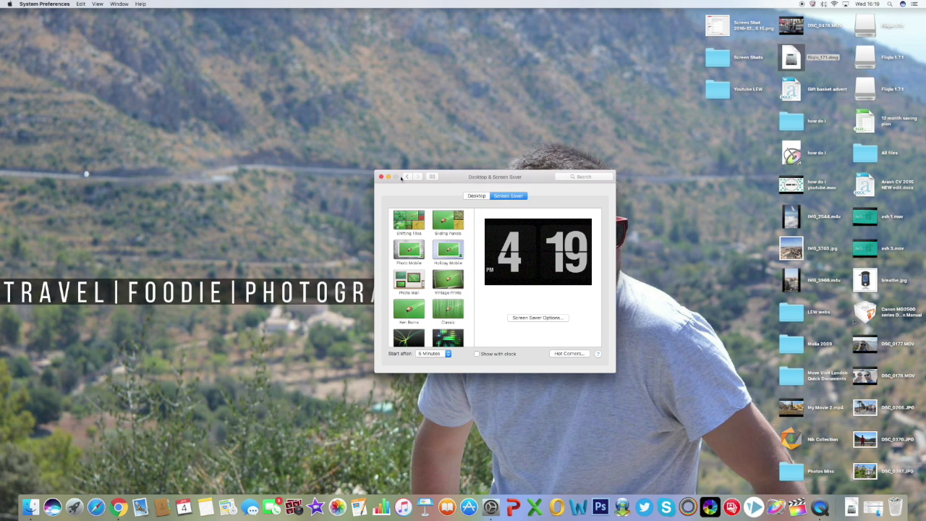
# Step: Unlock the Security & Privacy settings with the account password, review the allowed app download sources, and lock the settings again
pyautogui.click(405, 178)
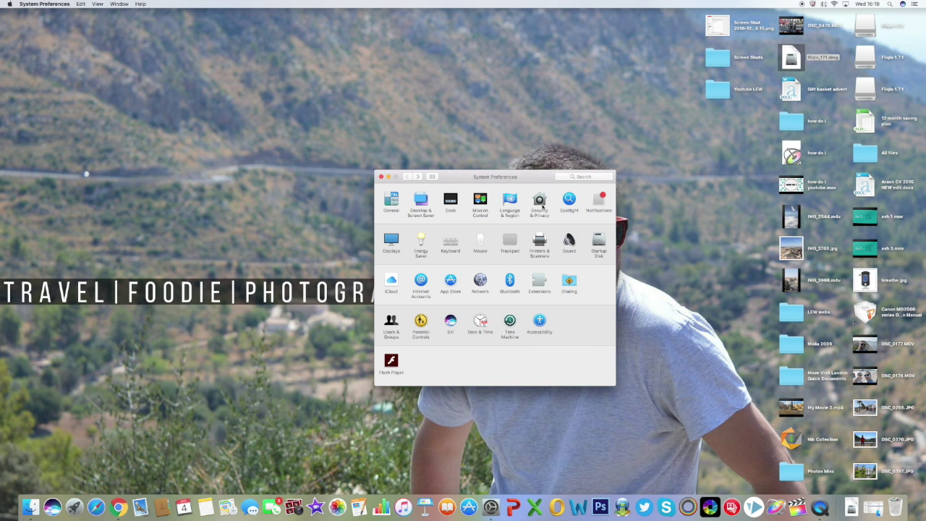
pyautogui.click(541, 205)
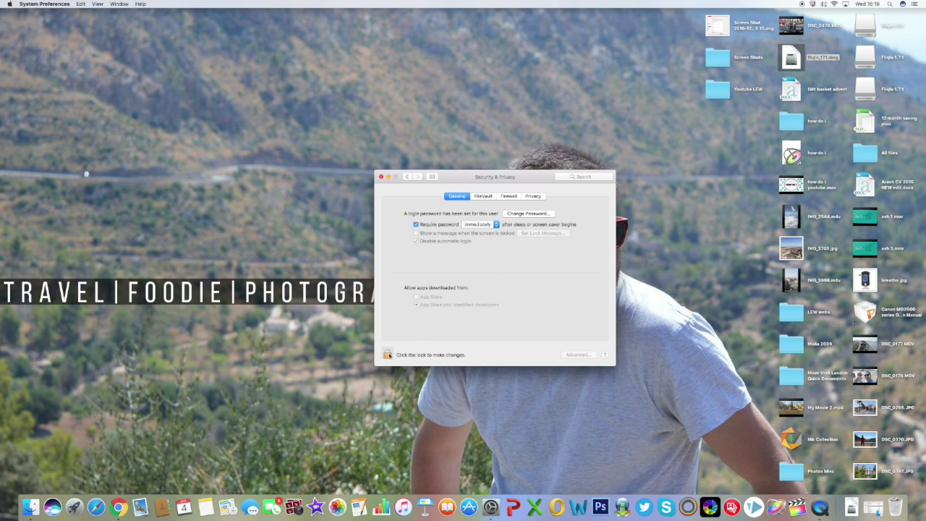
pyautogui.click(387, 354)
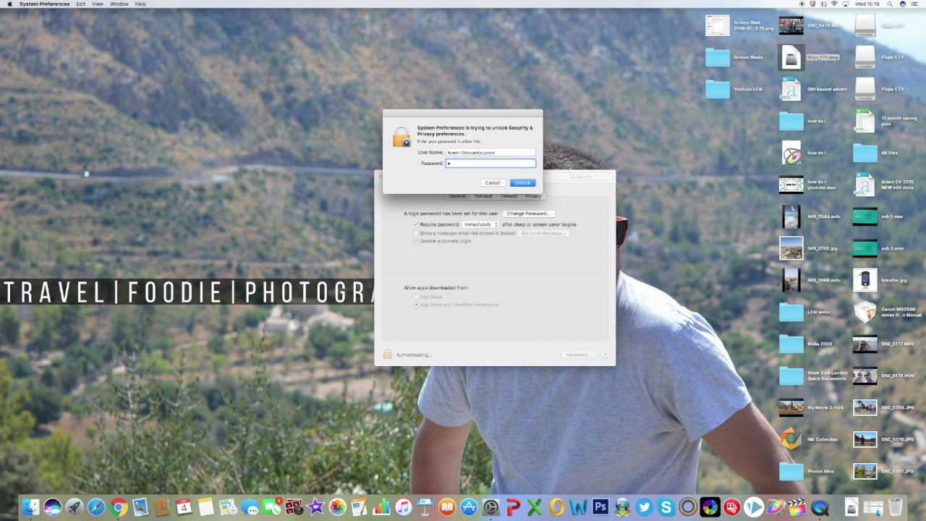
pyautogui.write('•••••')
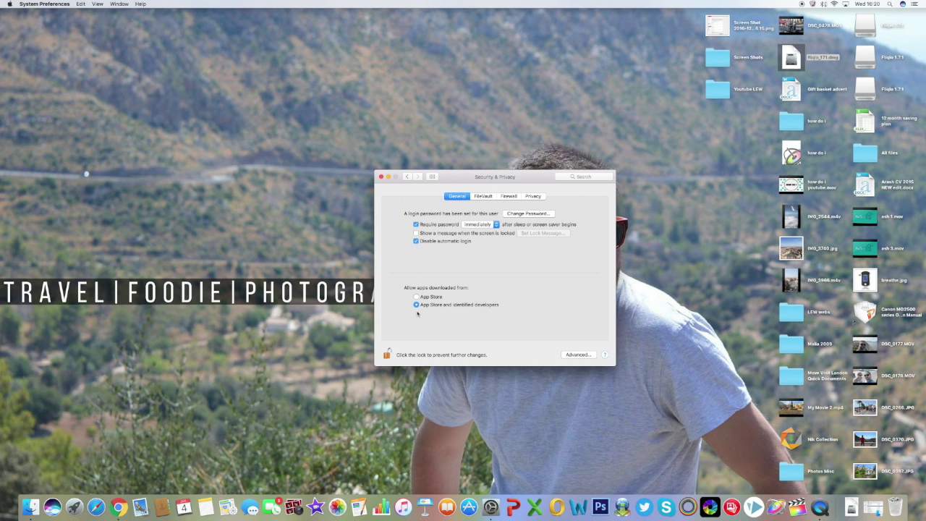
pyautogui.click(386, 354)
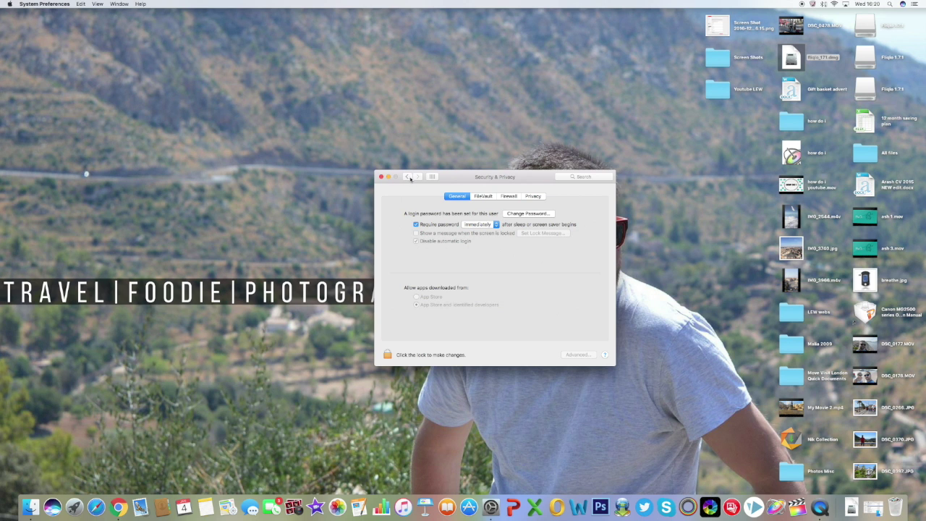
# Step: Return to the Desktop & Screen Saver settings and look through the screen saver list for Fliqlo
pyautogui.click(408, 177)
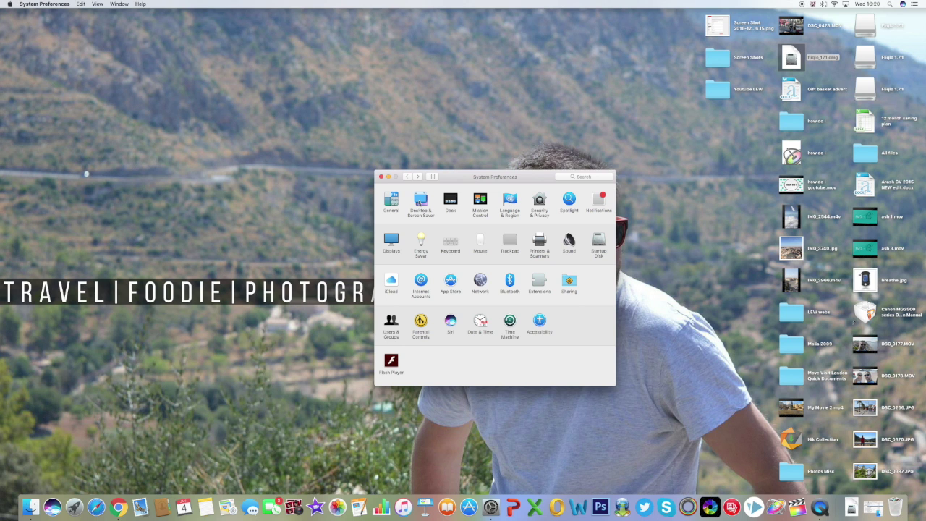
pyautogui.click(421, 203)
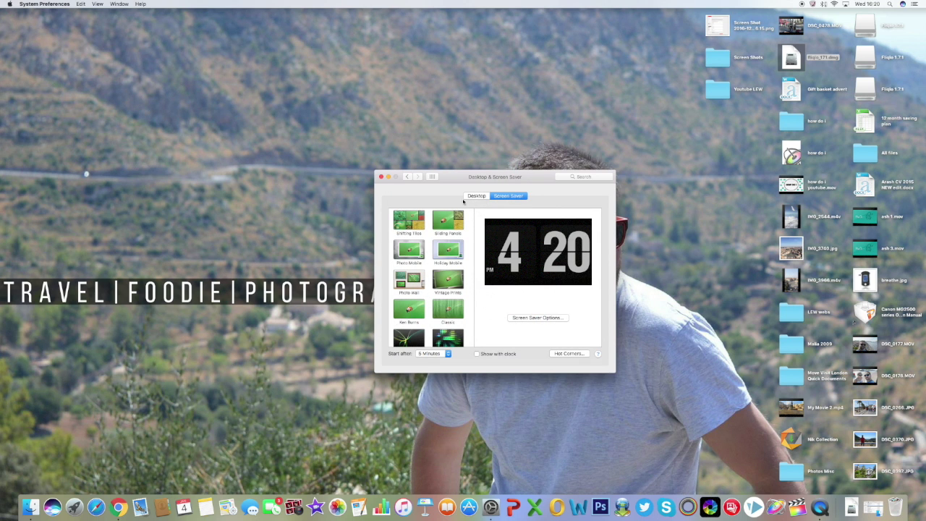
pyautogui.scroll(2, 470, 252)
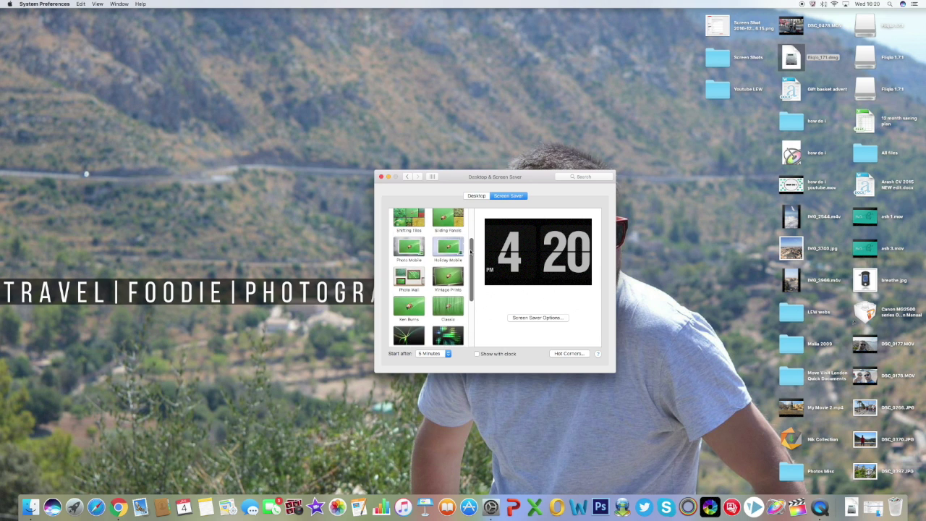
pyautogui.scroll(1, 470, 252)
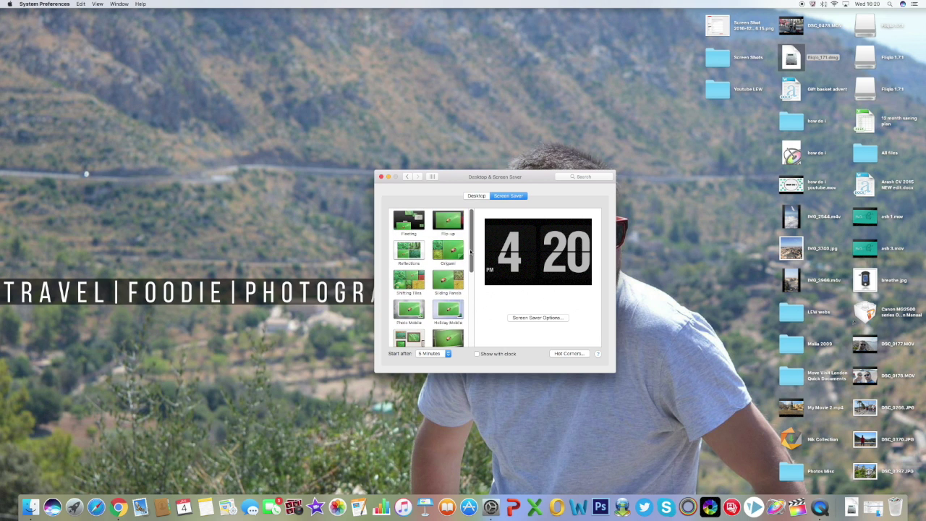
pyautogui.scroll(-5, 470, 251)
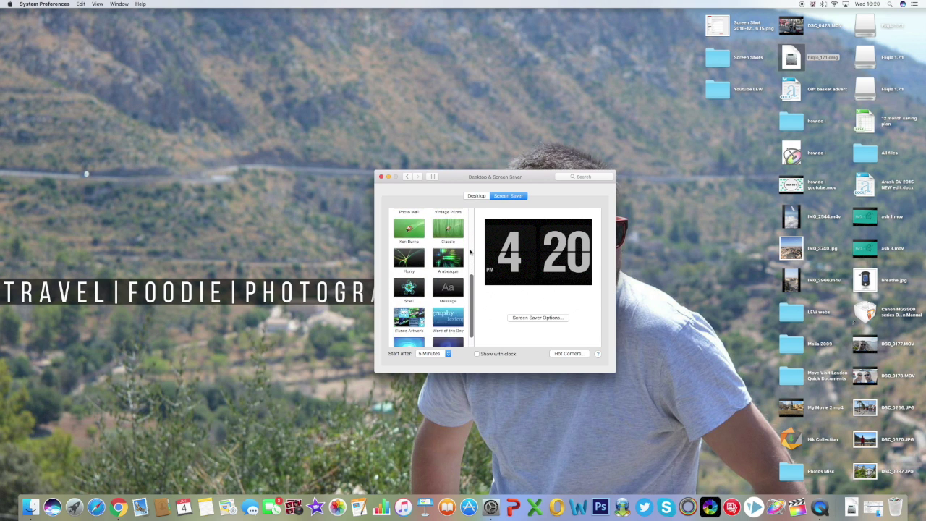
pyautogui.scroll(-1, 470, 251)
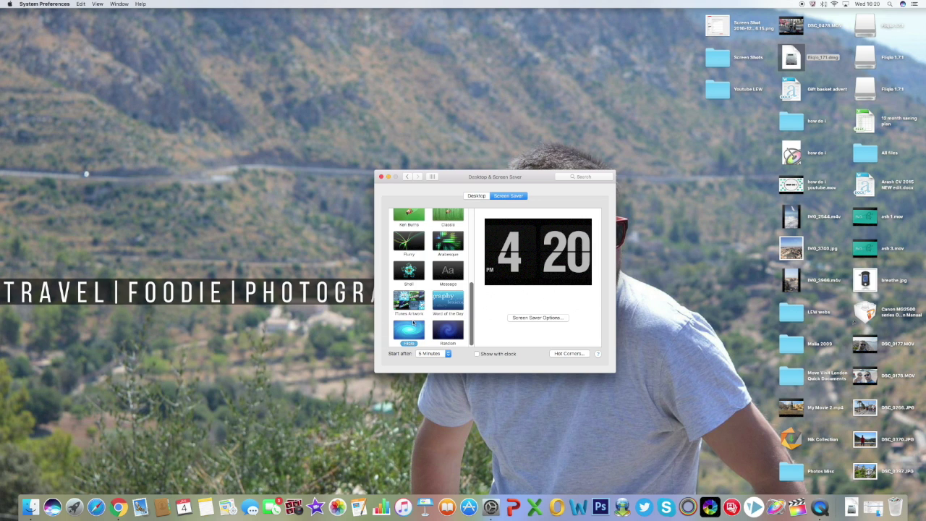
pyautogui.scroll(-1, 472, 318)
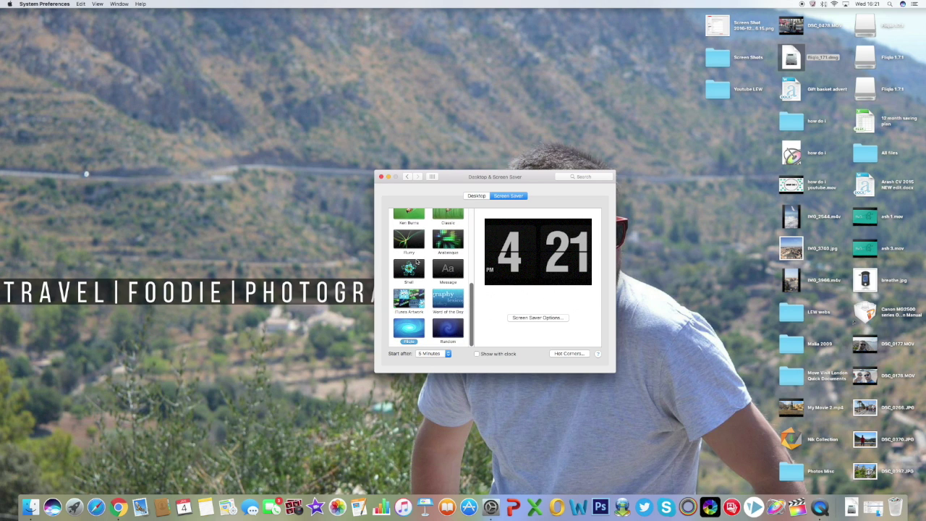
# Step: Preview the Fliqlo screen saver in full screen, exit the preview and close the settings window
pyautogui.click(538, 275)
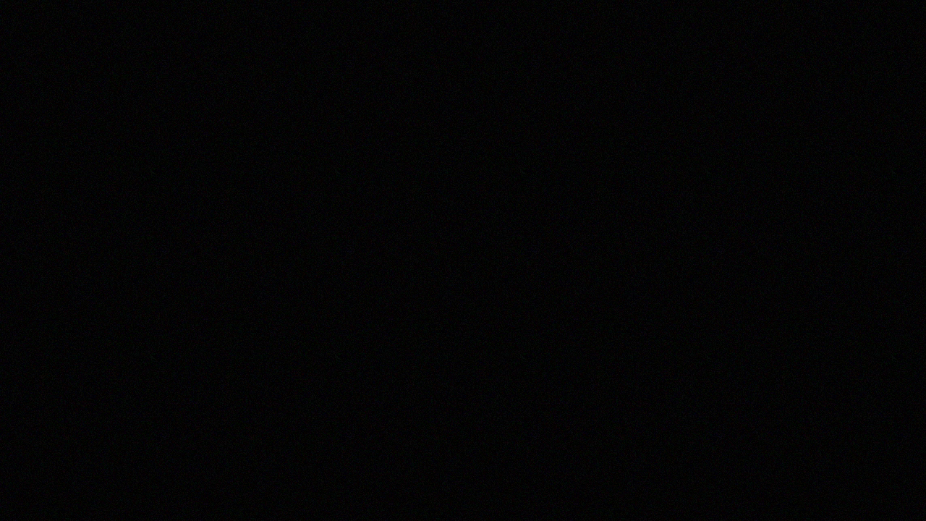
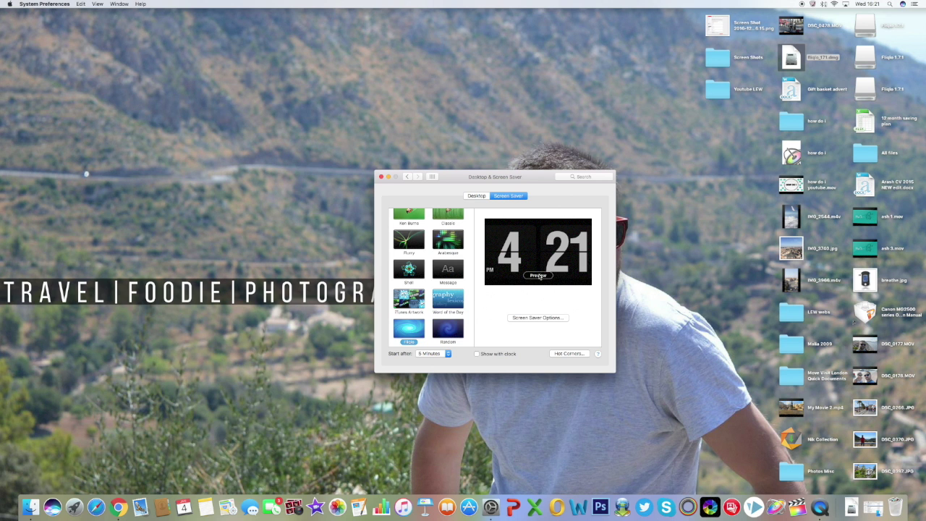
pyautogui.click(539, 277)
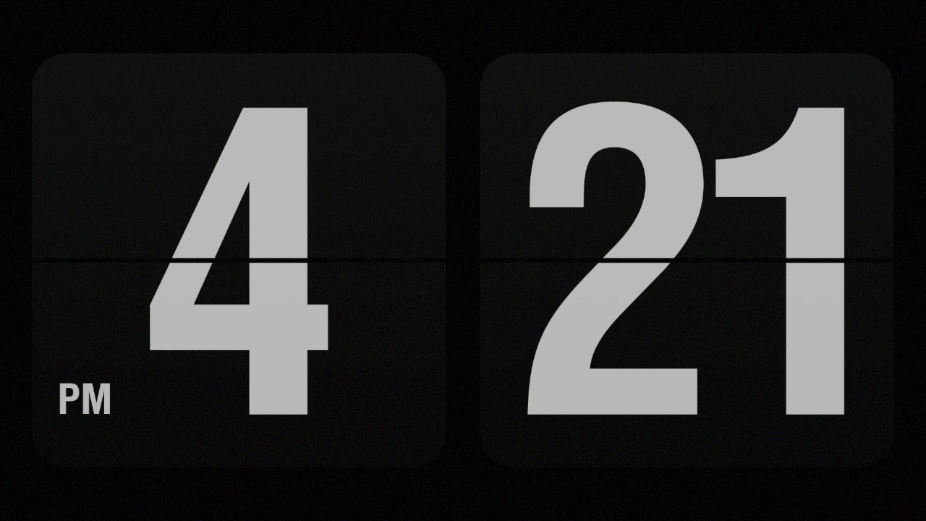
pyautogui.moveTo(528, 287)
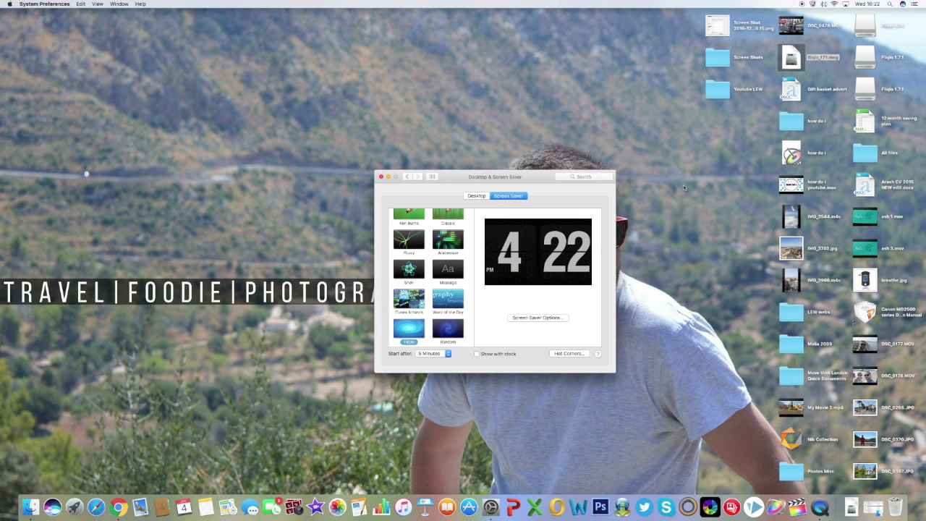
pyautogui.click(380, 178)
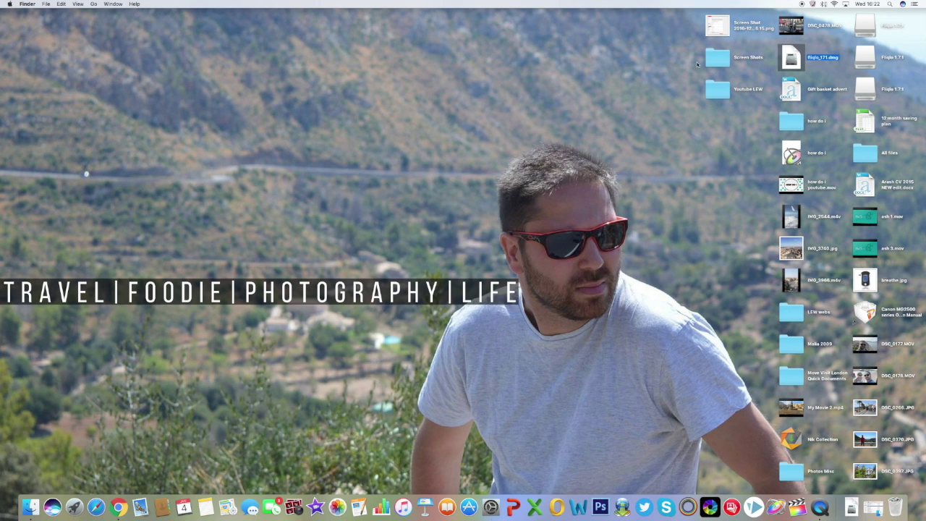